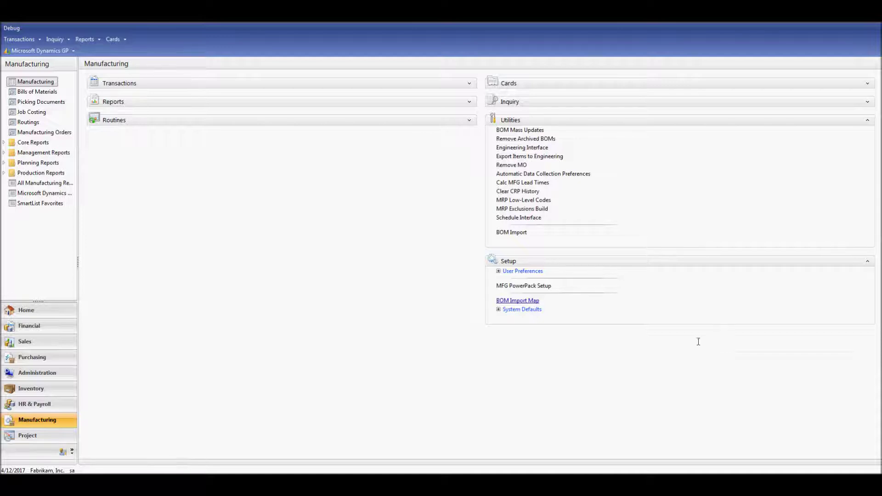
- Load the existing DEMO map in BOM Import Map setup
{"action": "left_click", "coordinate": [531, 302]}
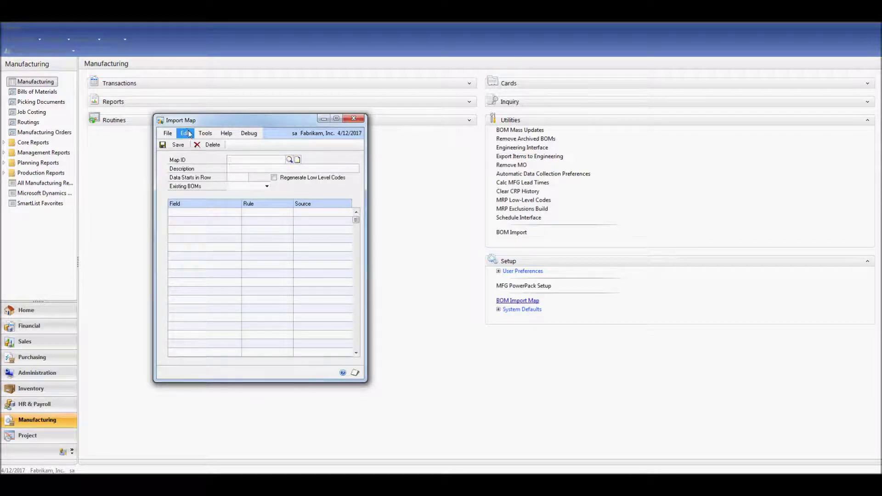
{"action": "type", "text": "DEMO"}
{"action": "key", "text": "Tab"}
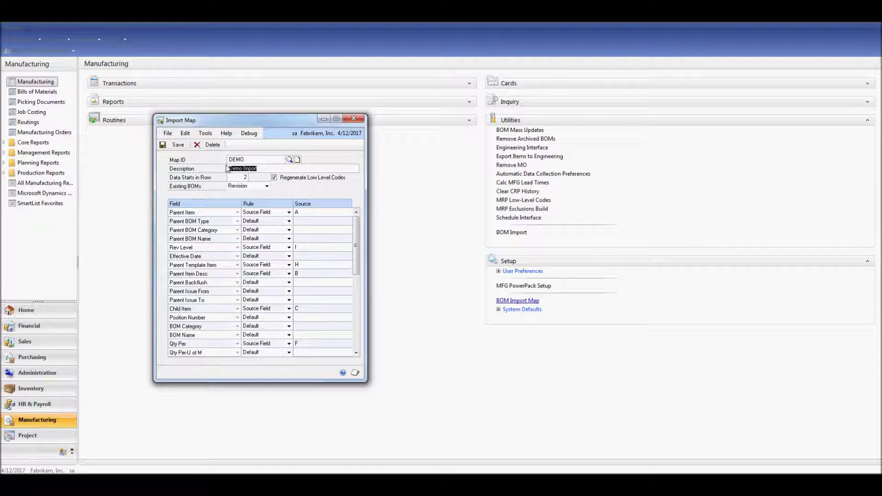
- Check the DEMO map ID, 'Demo Import' description, data start row 2 and existing-BOM options
{"action": "double_click", "coordinate": [253, 162]}
{"action": "left_click", "coordinate": [269, 168]}
{"action": "left_click", "coordinate": [236, 177]}
{"action": "left_click", "coordinate": [267, 186]}
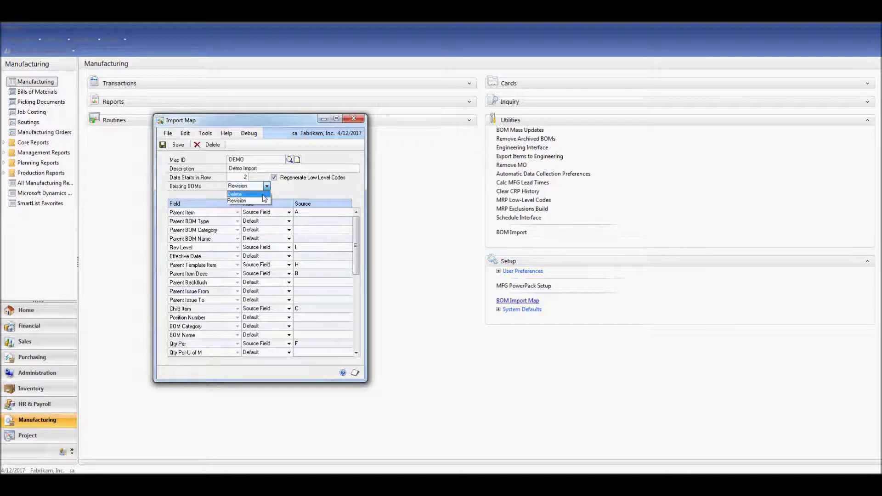
- Keep Revision for existing BOMs and move the Import Map window to the left
{"action": "left_click", "coordinate": [287, 189]}
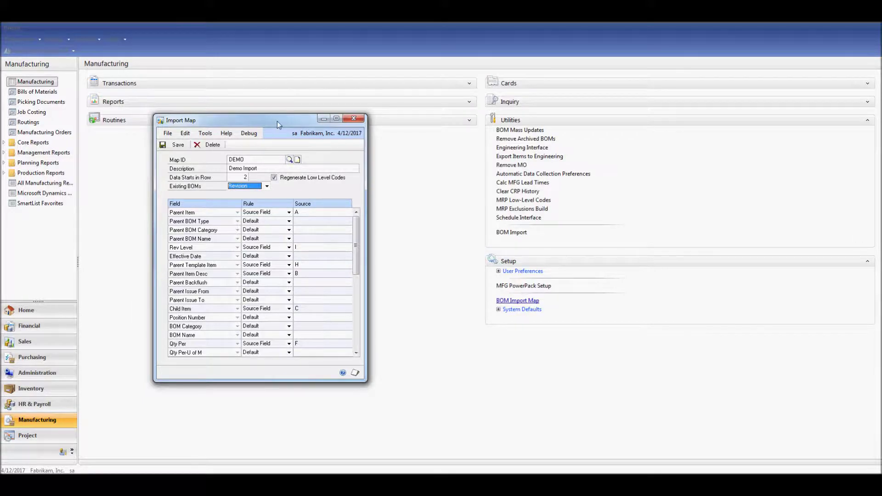
{"action": "left_click_drag", "start_coordinate": [278, 121], "coordinate": [132, 89]}
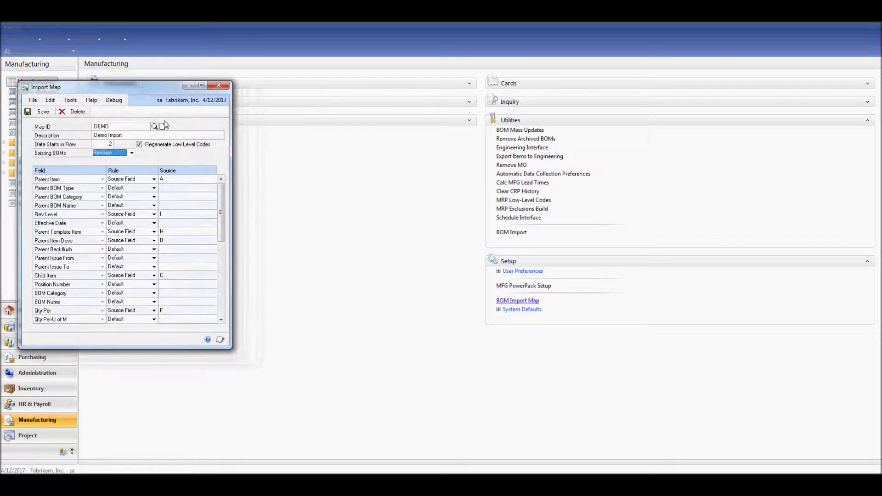
- Bring BOM Import Sample.xlsx forward and position it right of the import map
{"action": "left_click", "coordinate": [434, 470]}
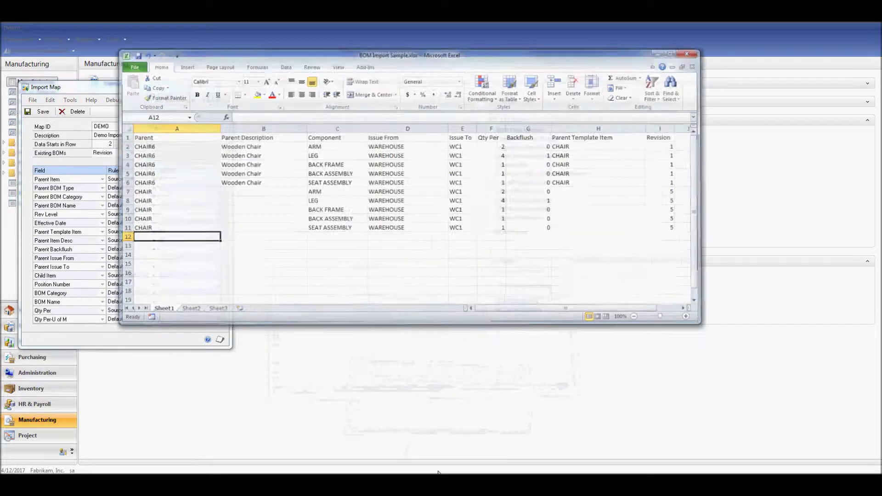
{"action": "left_click", "coordinate": [363, 60]}
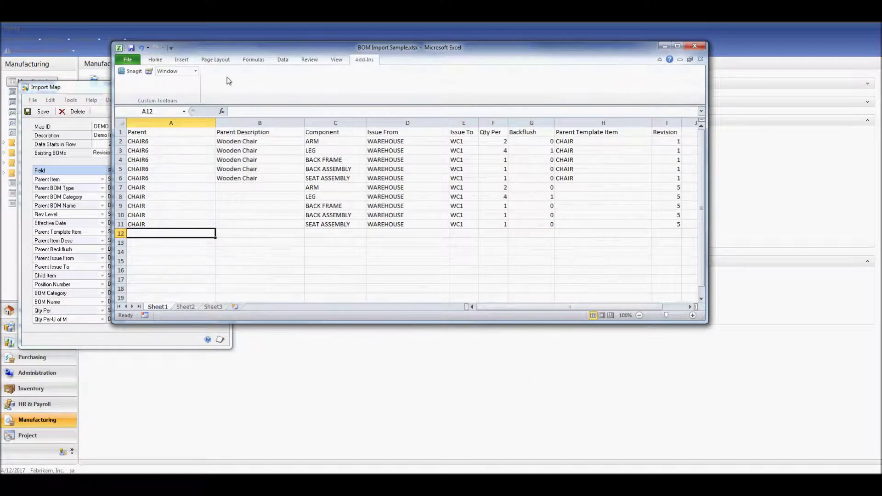
{"action": "left_click", "coordinate": [147, 61]}
{"action": "left_click_drag", "start_coordinate": [201, 43], "coordinate": [342, 62]}
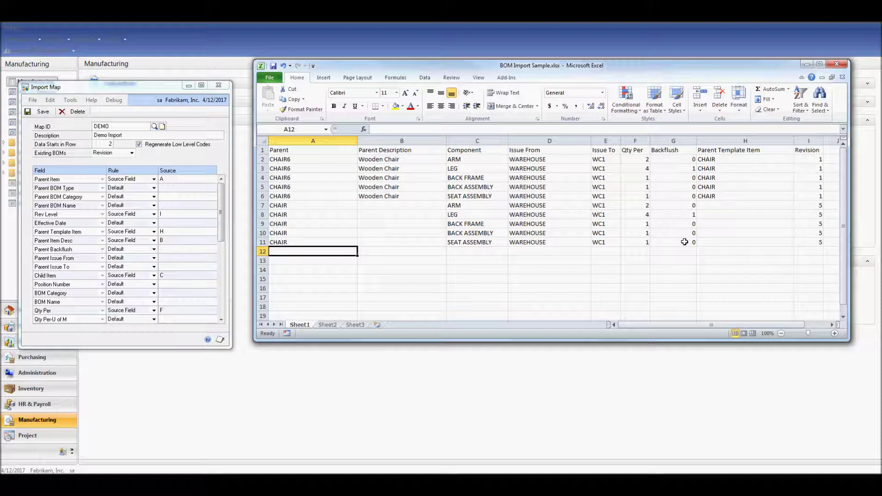
- Scroll through the DEMO field mappings, then save the map and close its window
{"action": "left_click", "coordinate": [221, 320]}
{"action": "left_click", "coordinate": [221, 322]}
{"action": "left_click", "coordinate": [221, 322]}
{"action": "left_click", "coordinate": [221, 322]}
{"action": "left_click", "coordinate": [221, 321]}
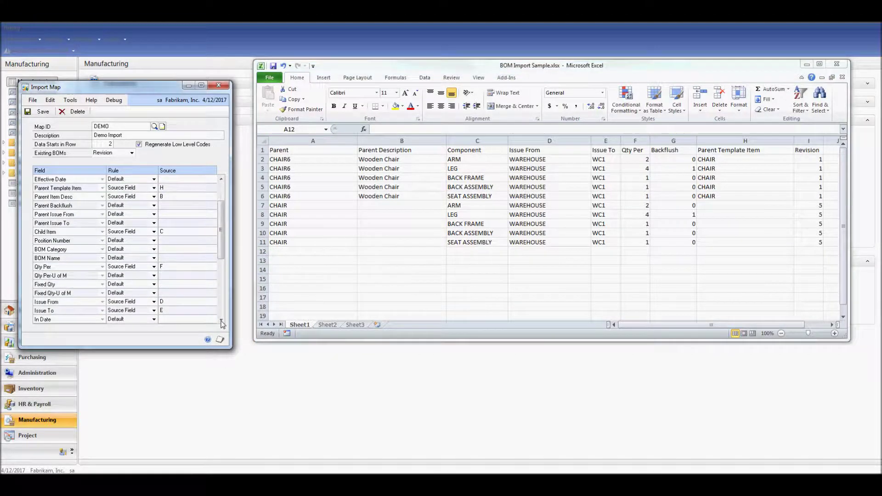
{"action": "left_click", "coordinate": [222, 322]}
{"action": "left_click", "coordinate": [221, 321]}
{"action": "left_click", "coordinate": [221, 322]}
{"action": "left_click", "coordinate": [221, 322]}
{"action": "left_click", "coordinate": [222, 321]}
{"action": "left_click", "coordinate": [221, 322]}
{"action": "left_click", "coordinate": [221, 322]}
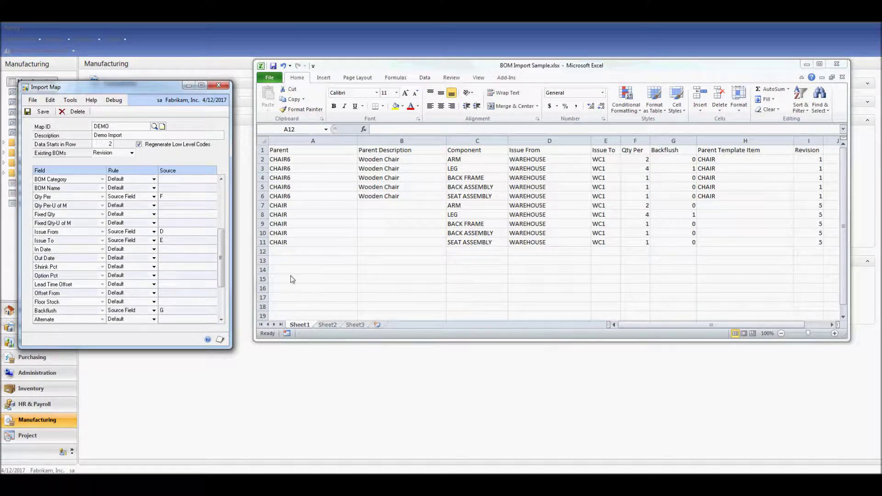
{"action": "left_click", "coordinate": [222, 322]}
{"action": "left_click", "coordinate": [221, 322]}
{"action": "left_click", "coordinate": [221, 321]}
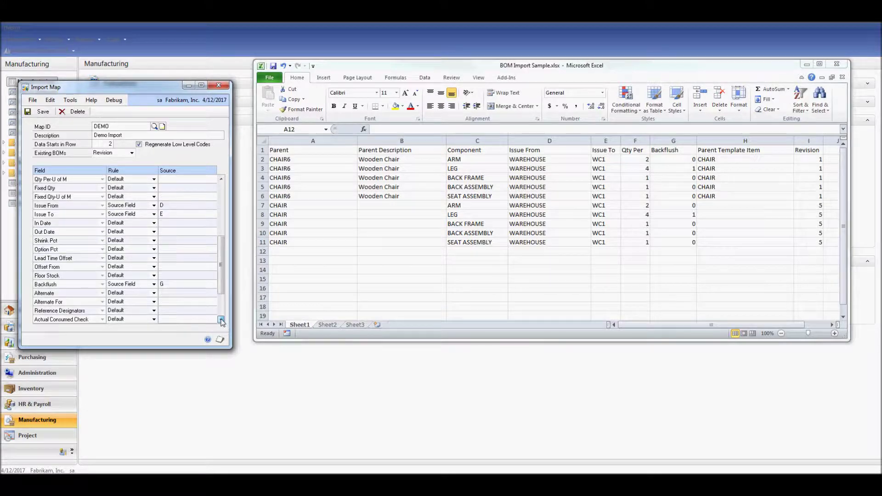
{"action": "left_click", "coordinate": [221, 322]}
{"action": "left_click", "coordinate": [221, 321]}
{"action": "left_click", "coordinate": [221, 321]}
{"action": "left_click", "coordinate": [221, 321]}
{"action": "left_click", "coordinate": [221, 322]}
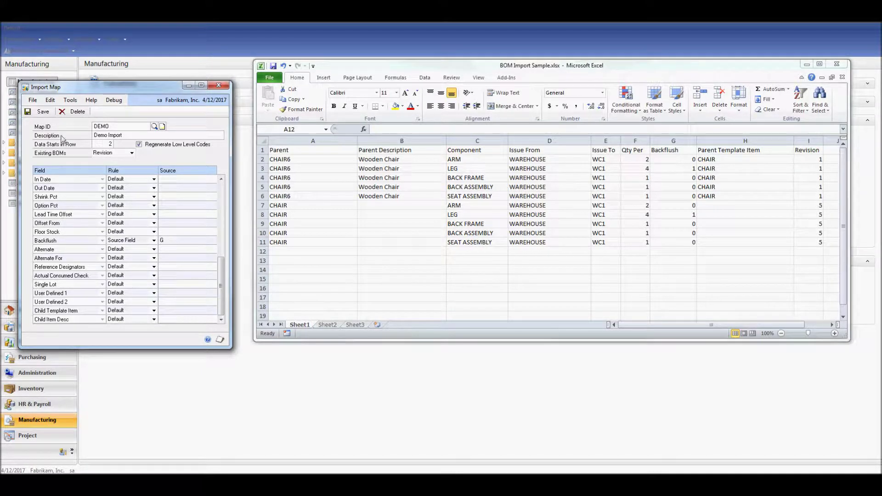
{"action": "left_click", "coordinate": [37, 112]}
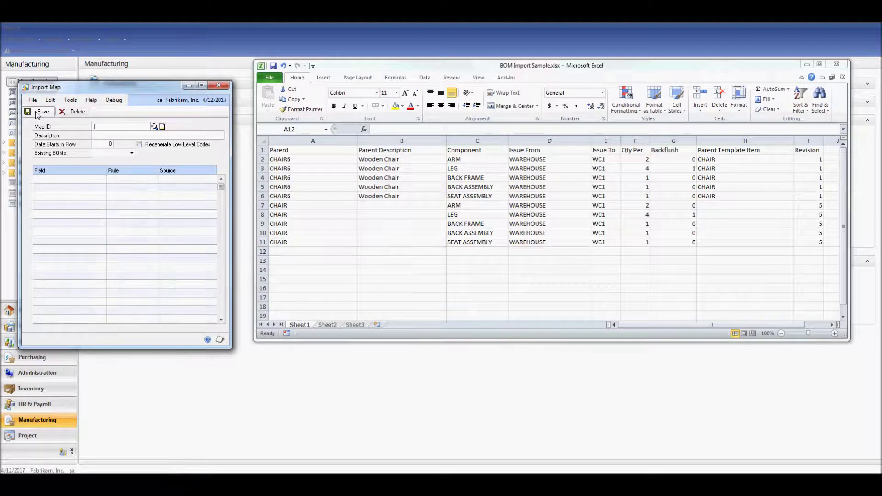
{"action": "left_click", "coordinate": [224, 88]}
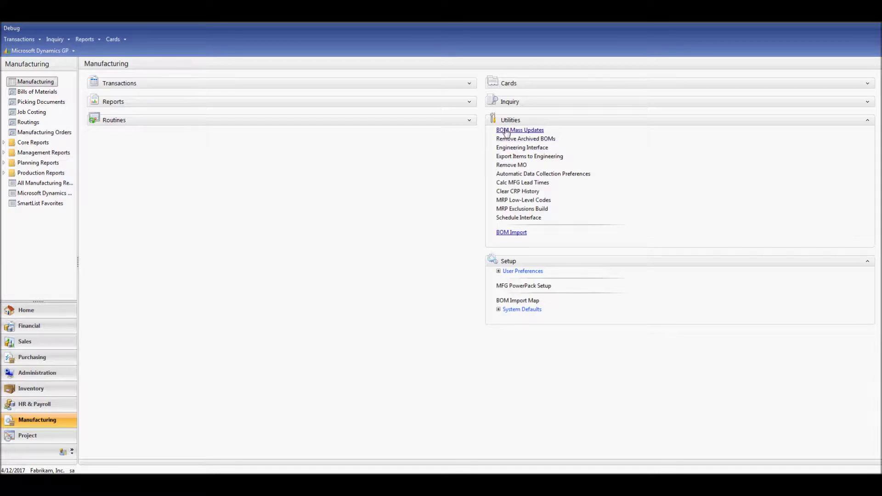
- Open BOM Import and select the DEMO import map
{"action": "left_click", "coordinate": [517, 234]}
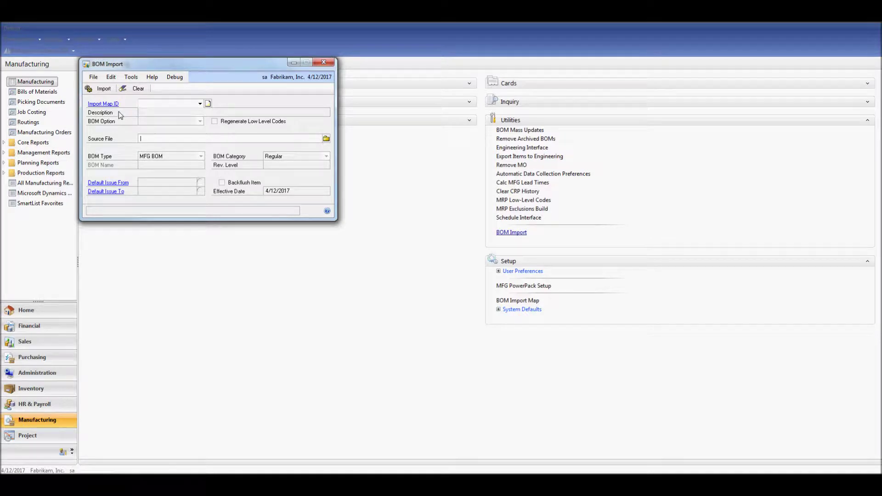
{"action": "left_click", "coordinate": [199, 104]}
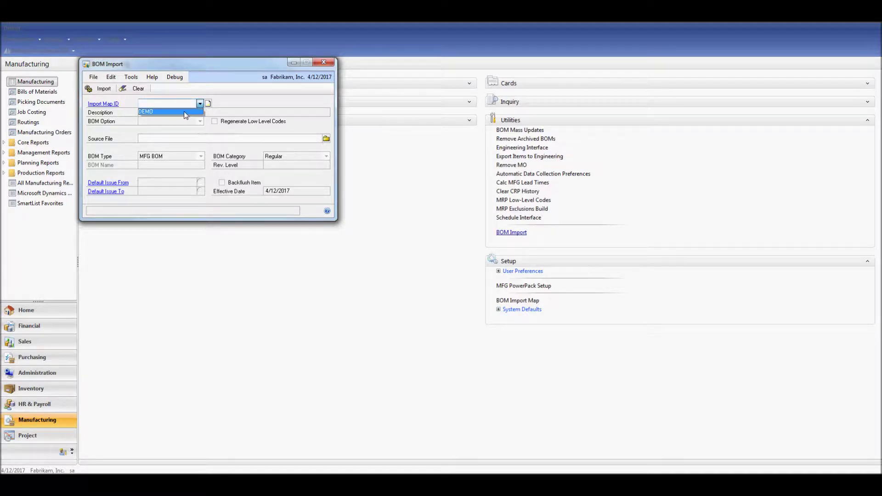
{"action": "left_click", "coordinate": [185, 111]}
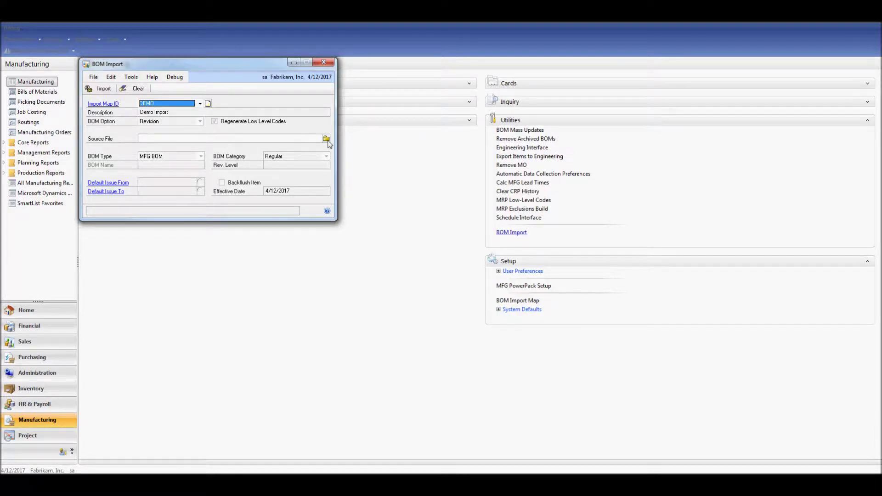
- Choose BOM Import Sample.xlsx as the source file and run the import, confirming Yes
{"action": "left_click", "coordinate": [326, 139]}
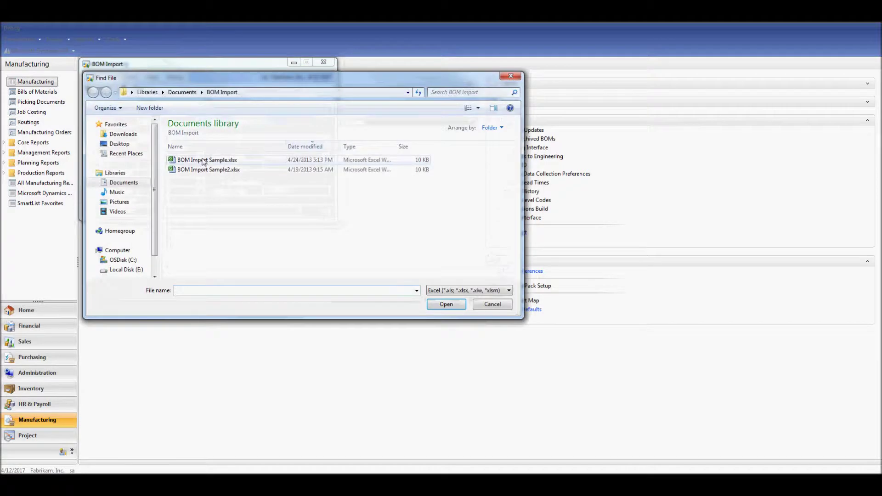
{"action": "left_click", "coordinate": [222, 160]}
{"action": "left_click", "coordinate": [446, 304]}
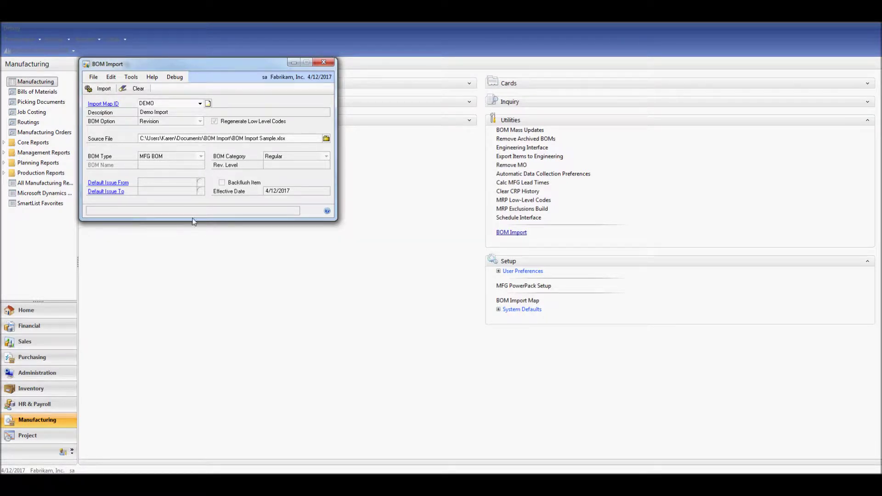
{"action": "left_click", "coordinate": [100, 88]}
{"action": "left_click", "coordinate": [422, 267]}
- Close BOM Import and load the CHAIR6 bill of materials in Bill of Materials Entry
{"action": "left_click", "coordinate": [327, 63]}
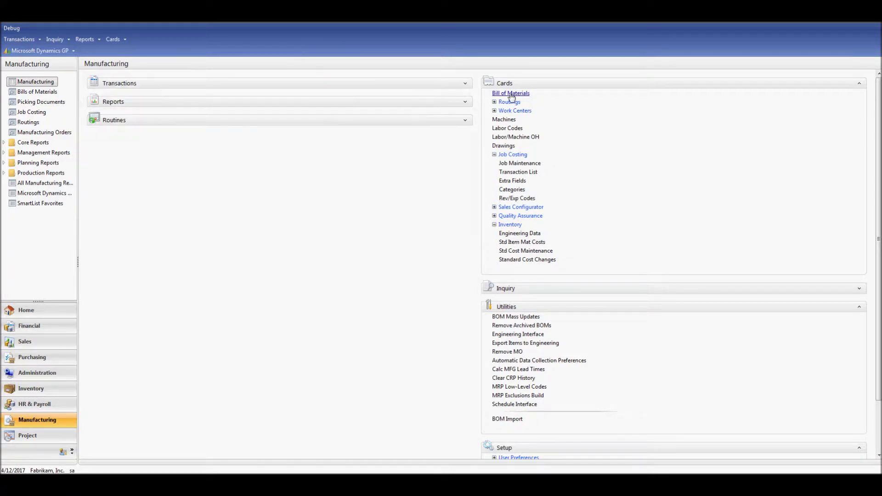
{"action": "left_click", "coordinate": [511, 93]}
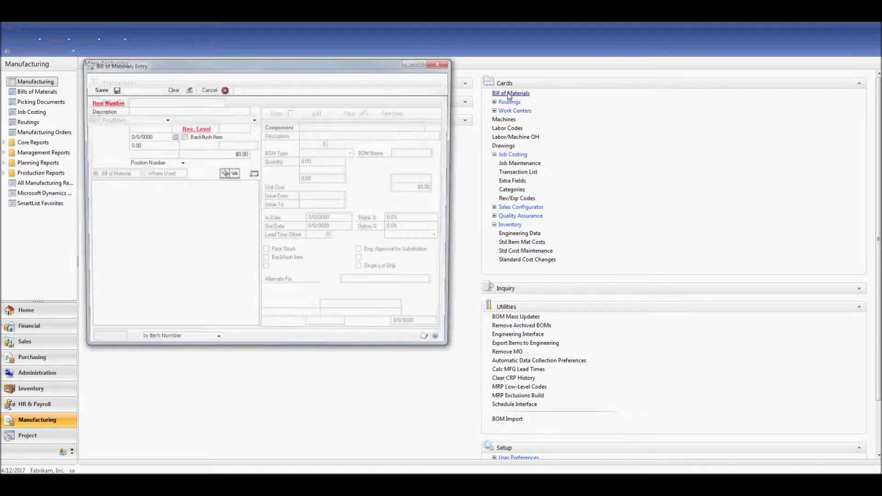
{"action": "type", "text": "CHAIR6"}
{"action": "key", "text": "Tab"}
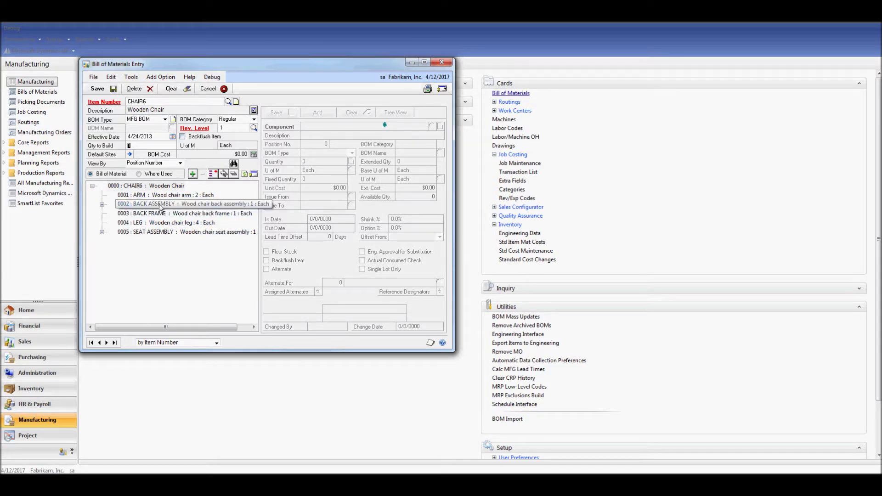
- Inspect the ARM, LEG and SEAT ASSEMBLY components, then return to CHAIR6
{"action": "left_click", "coordinate": [199, 196]}
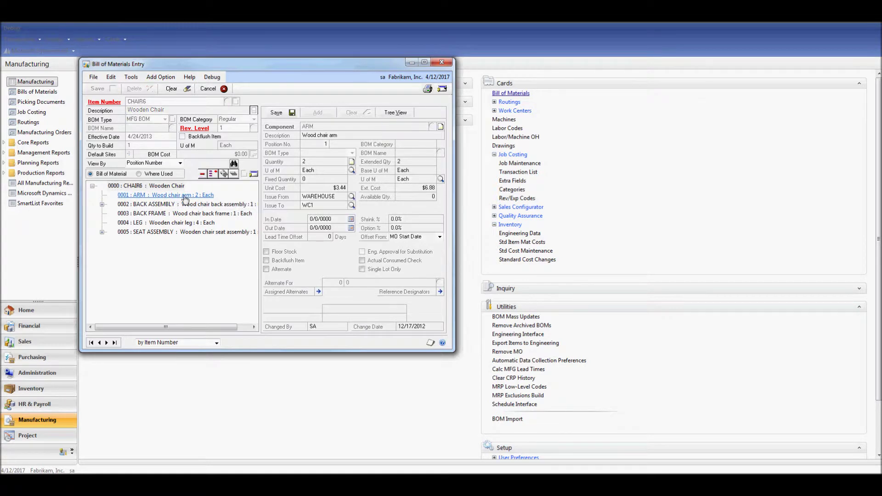
{"action": "left_click", "coordinate": [183, 223]}
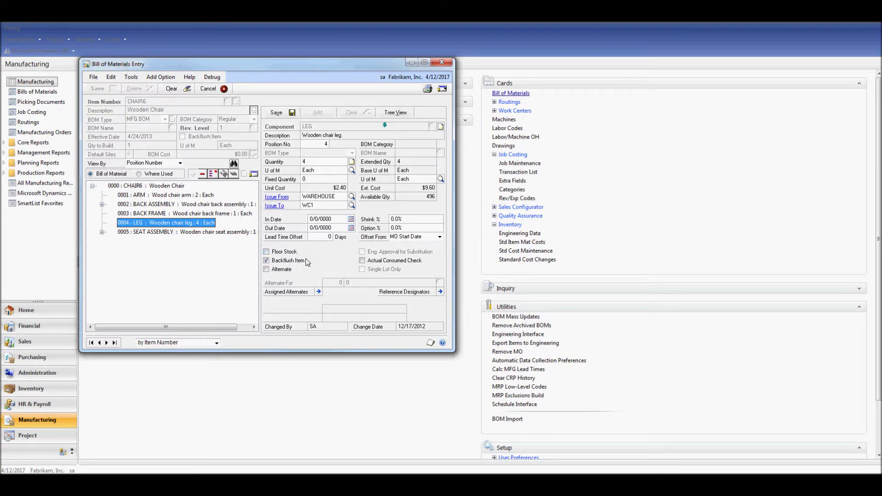
{"action": "left_click", "coordinate": [200, 235]}
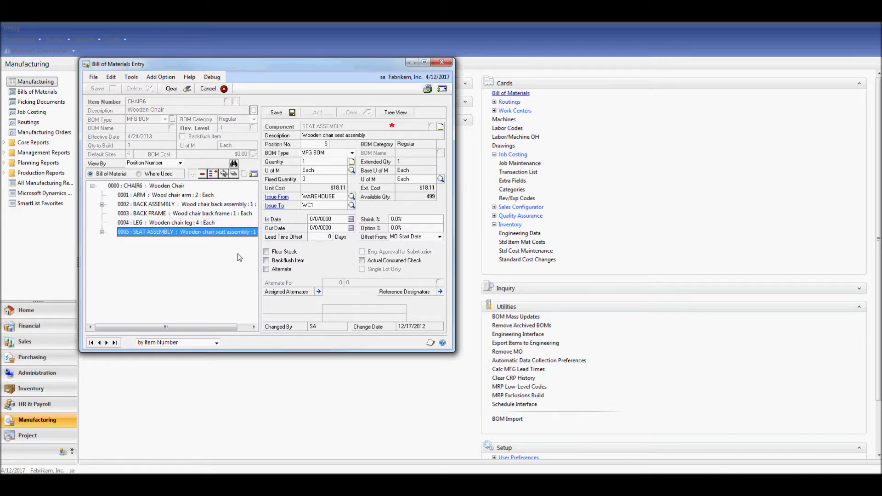
{"action": "left_click", "coordinate": [169, 187]}
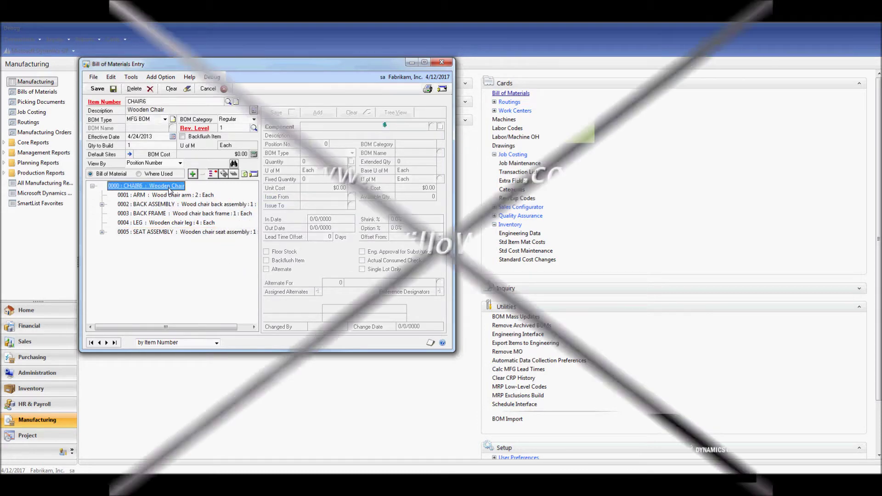